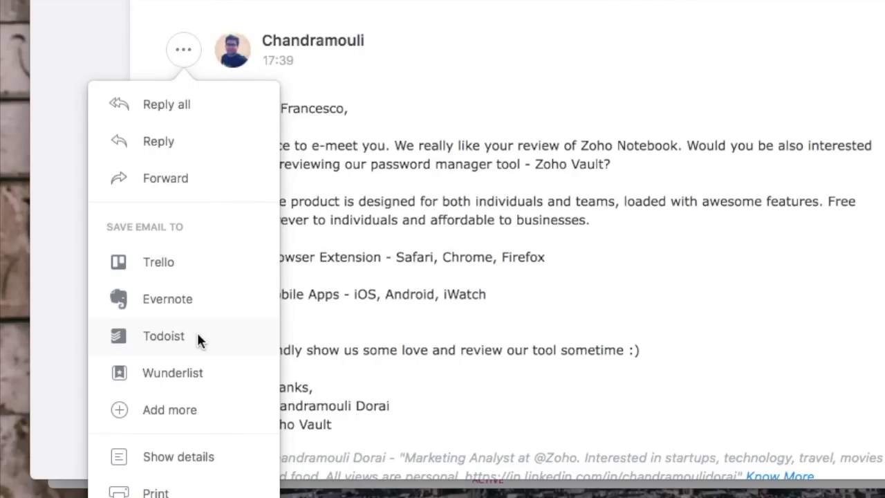
# - Save the Zoho Vault email as the task 'Review email from Zoho' in the YOUTUBE project
pyautogui.click(198, 338)
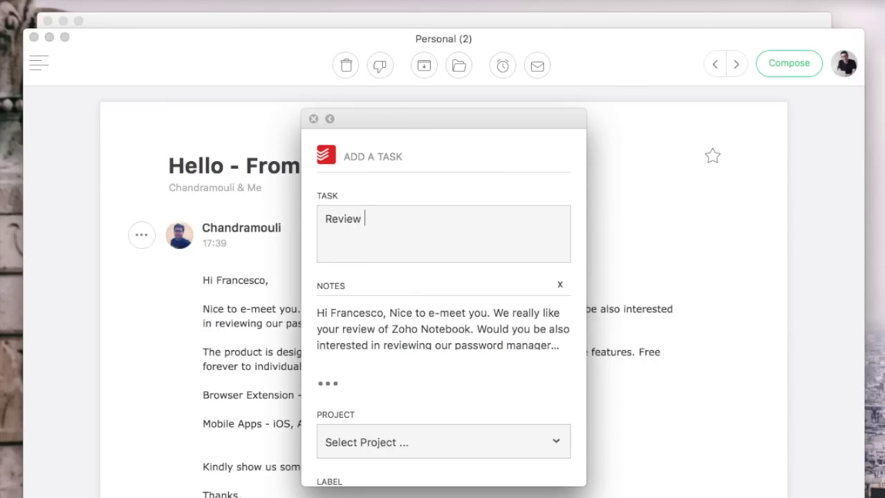
pyautogui.write('email from ')
pyautogui.write('Zoho')
pyautogui.scroll(-5, 463, 300)
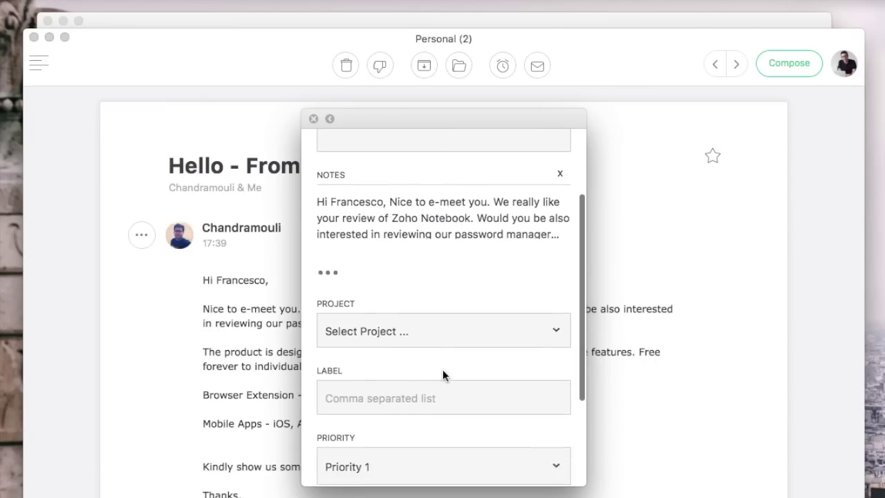
pyautogui.click(438, 312)
pyautogui.scroll(-1, 429, 360)
pyautogui.click(412, 350)
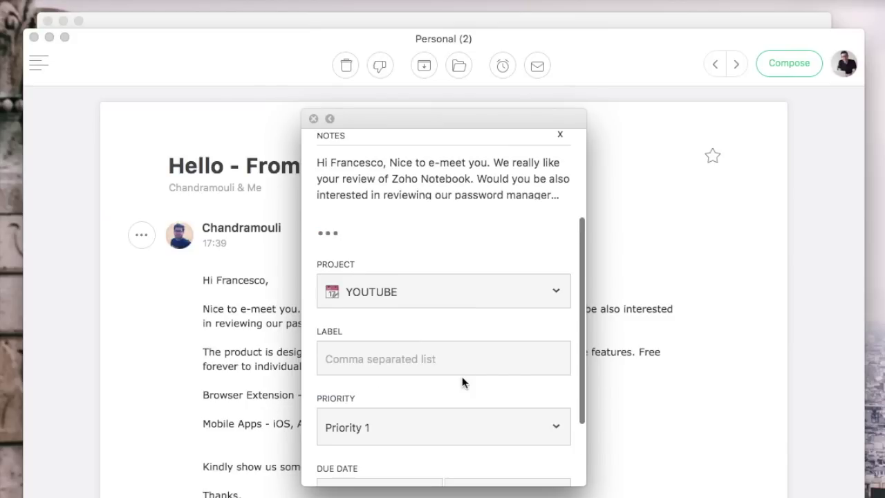
pyautogui.scroll(-3, 462, 387)
pyautogui.click(450, 456)
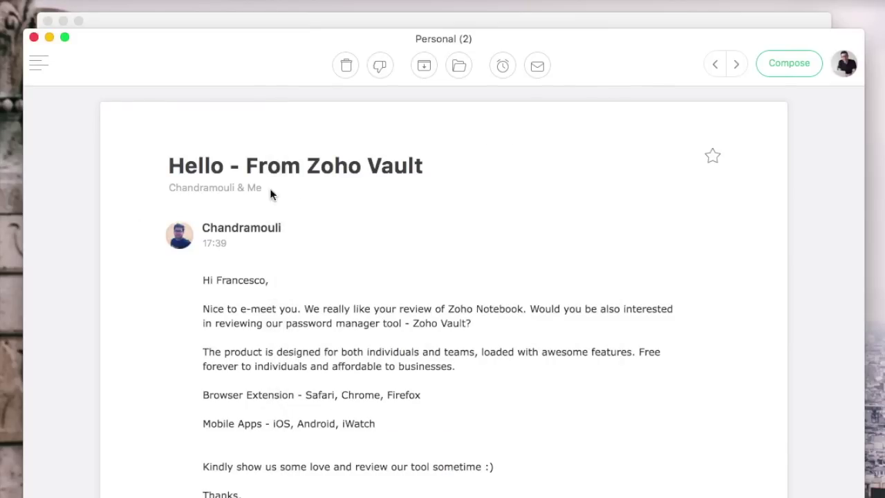
# - Minimize the Newton mail window and bring Todoist's Next 7 days list back into focus
pyautogui.click(49, 37)
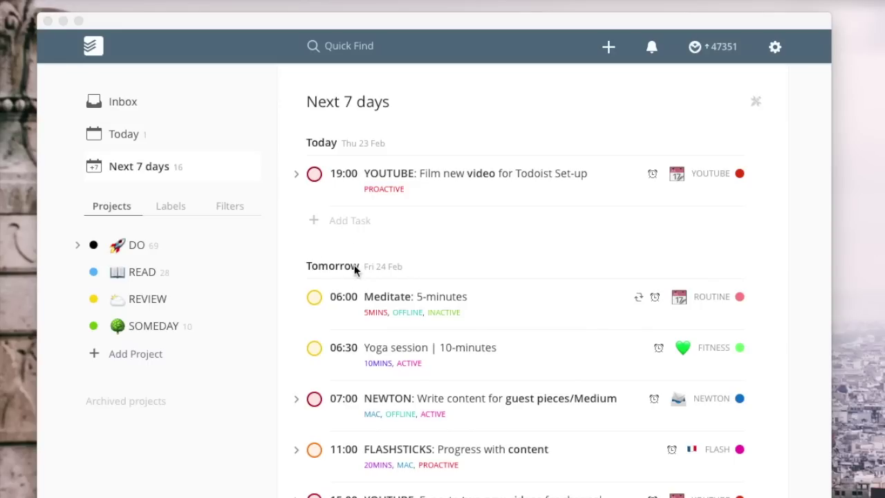
pyautogui.click(223, 409)
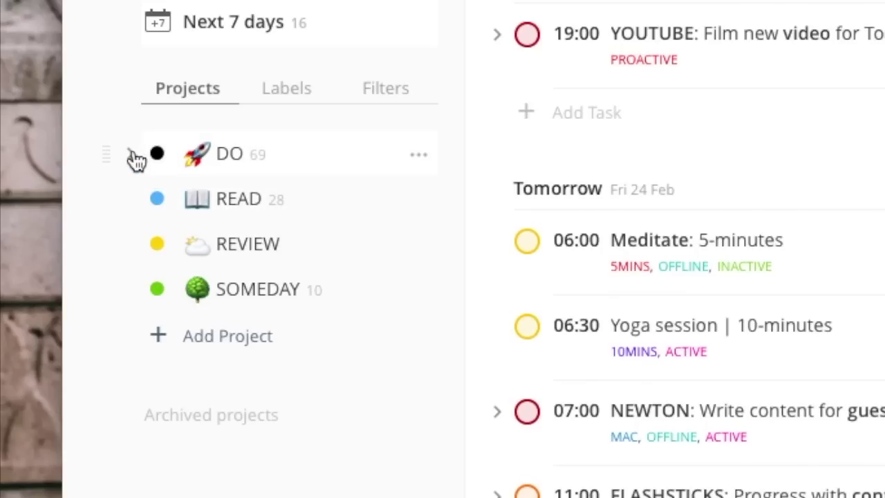
pyautogui.click(133, 156)
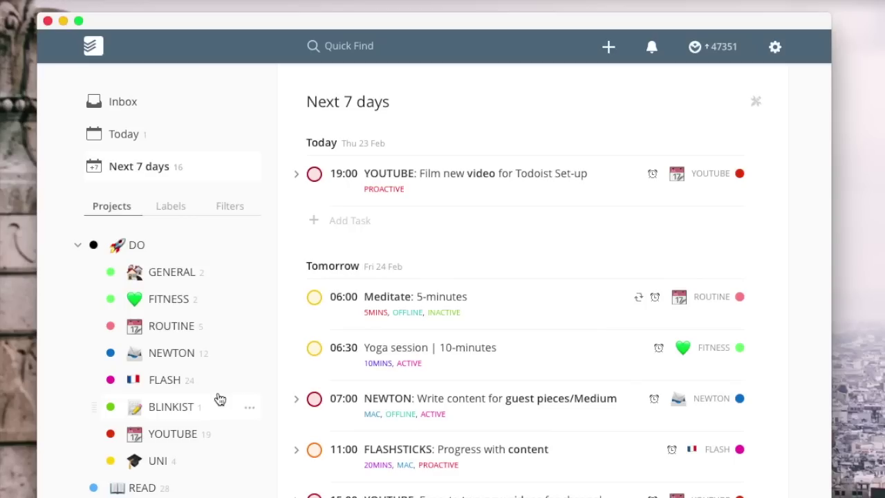
pyautogui.scroll(-3, 208, 470)
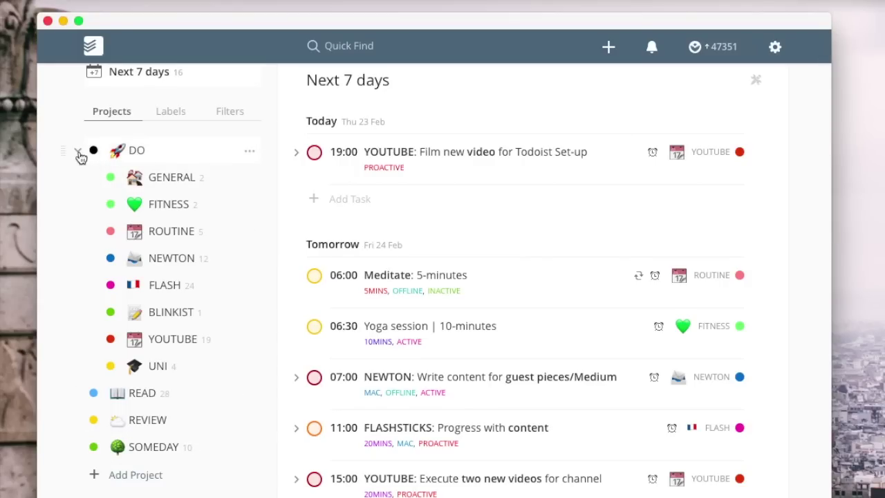
# - Collapse DO's sub-projects and browse the READ project's 28 saved articles
pyautogui.click(78, 153)
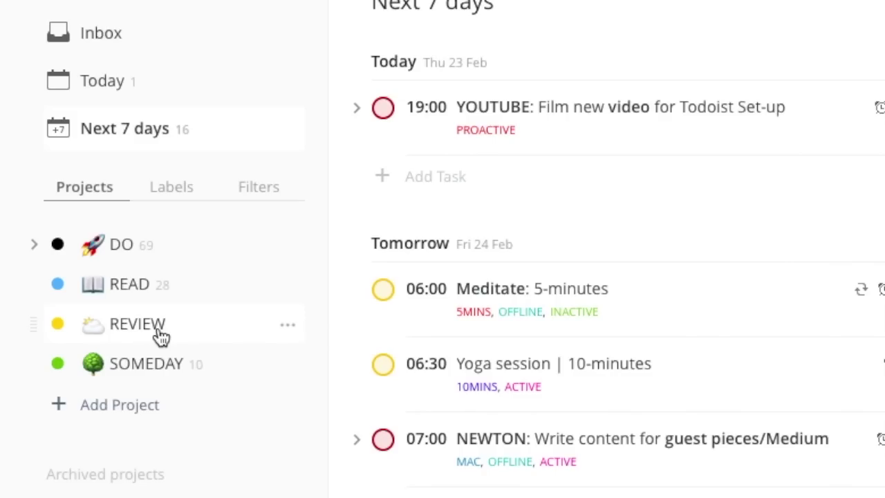
pyautogui.click(156, 178)
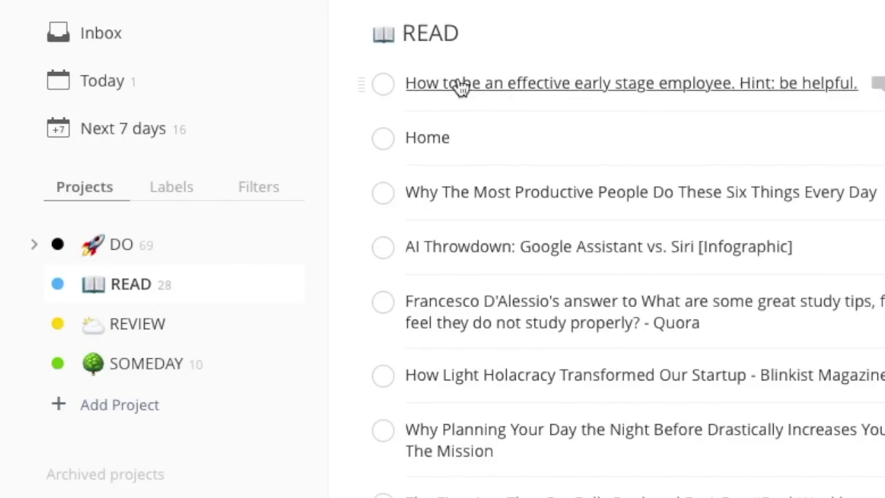
pyautogui.scroll(-3, 612, 468)
pyautogui.scroll(-10, 612, 468)
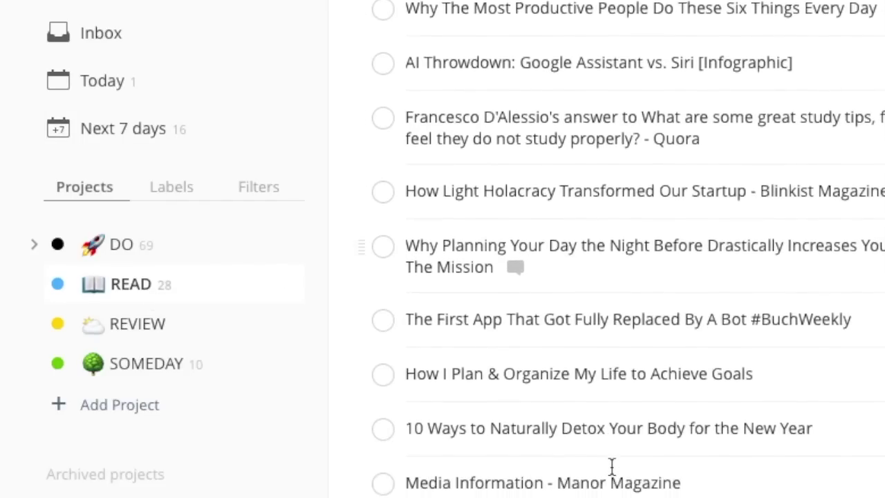
pyautogui.scroll(-10, 612, 466)
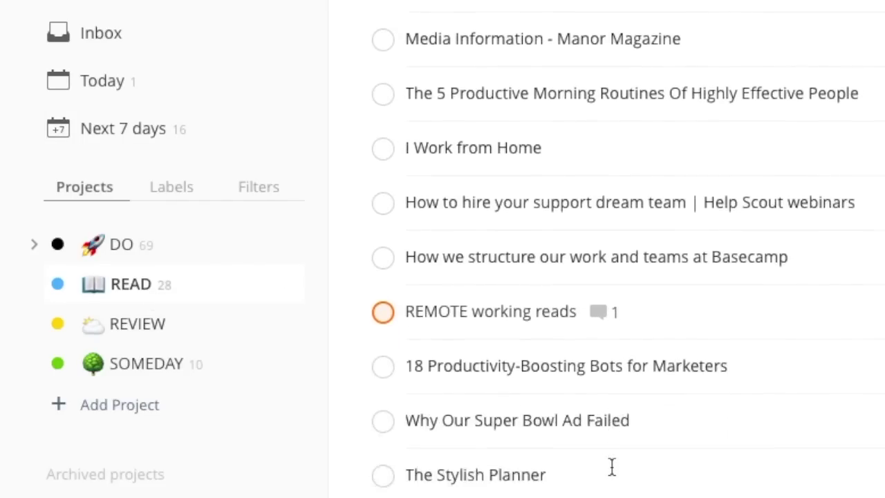
pyautogui.scroll(-6, 611, 468)
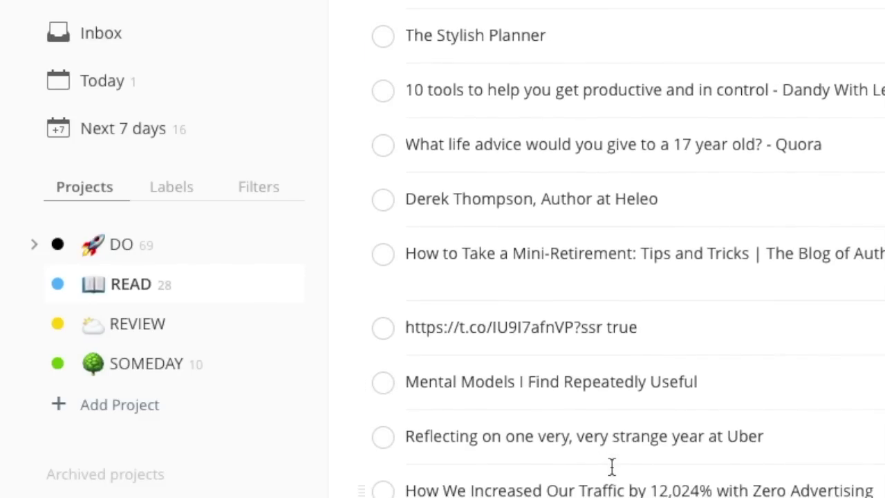
pyautogui.scroll(15, 612, 466)
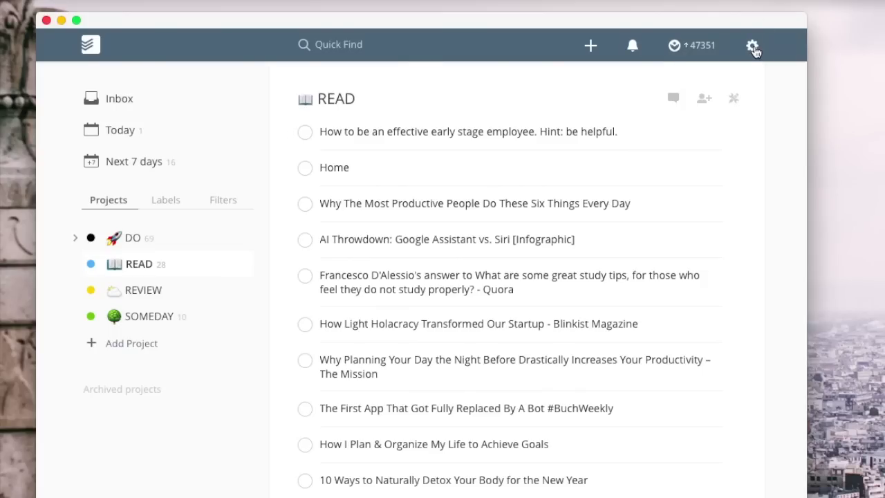
# - Filter the Activity log to the READ project, review its feed, then show REVIEW
pyautogui.click(752, 45)
pyautogui.click(680, 151)
pyautogui.click(396, 98)
pyautogui.scroll(-5, 453, 287)
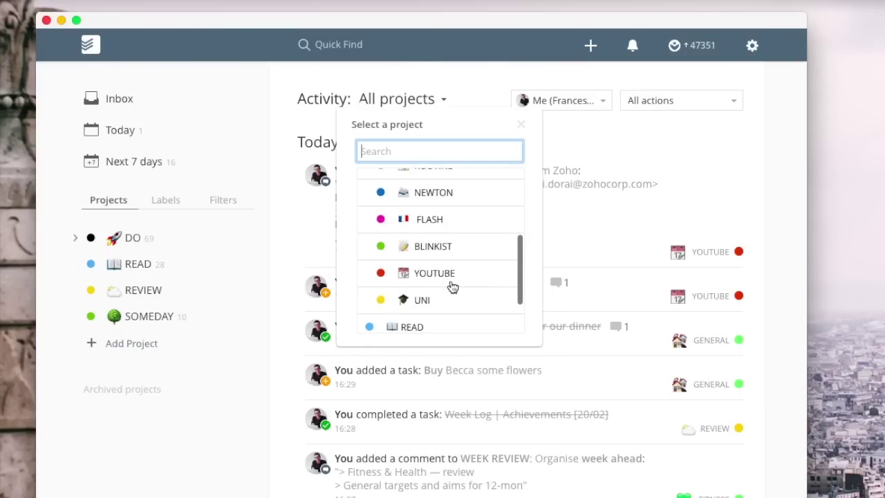
pyautogui.click(453, 276)
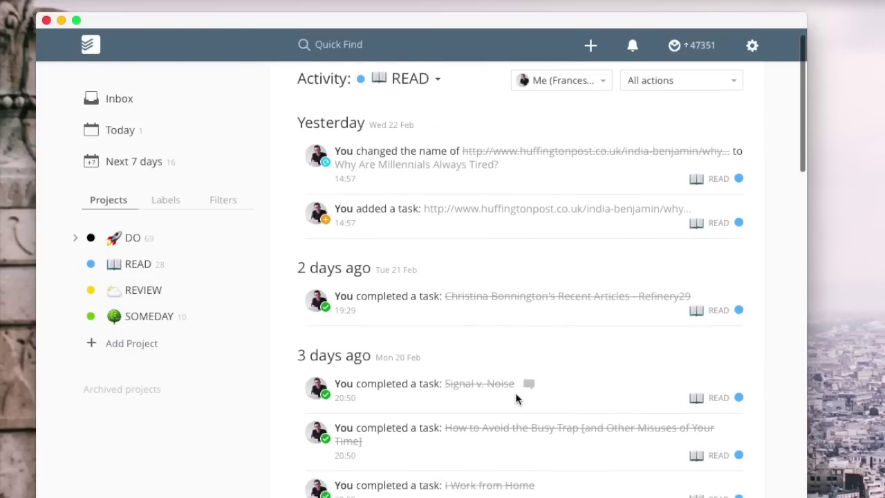
pyautogui.scroll(-5, 518, 398)
pyautogui.scroll(-5, 519, 400)
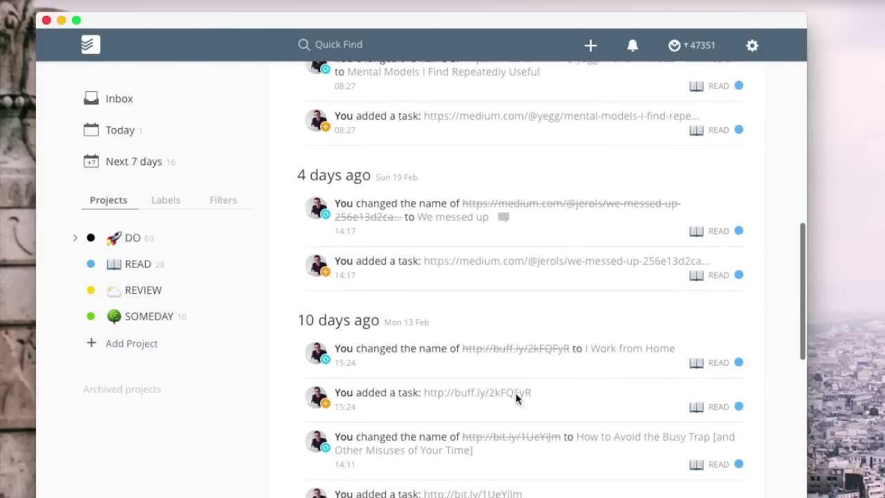
pyautogui.scroll(15, 516, 395)
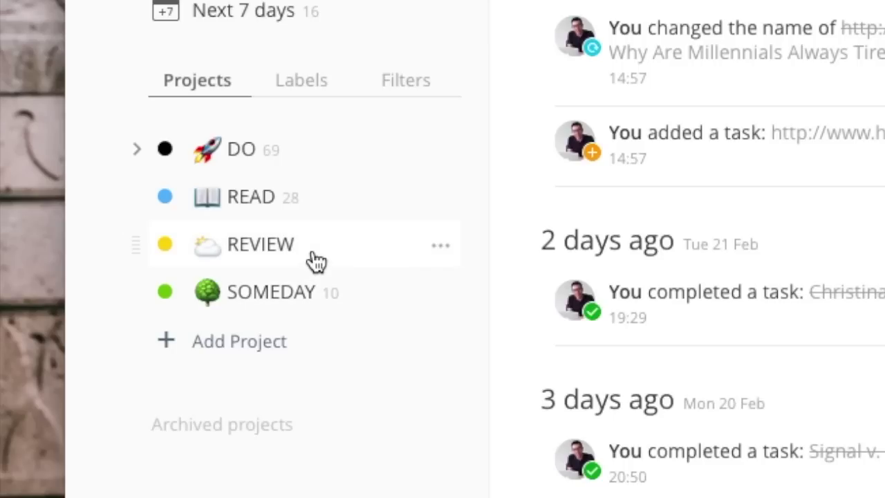
pyautogui.click(317, 261)
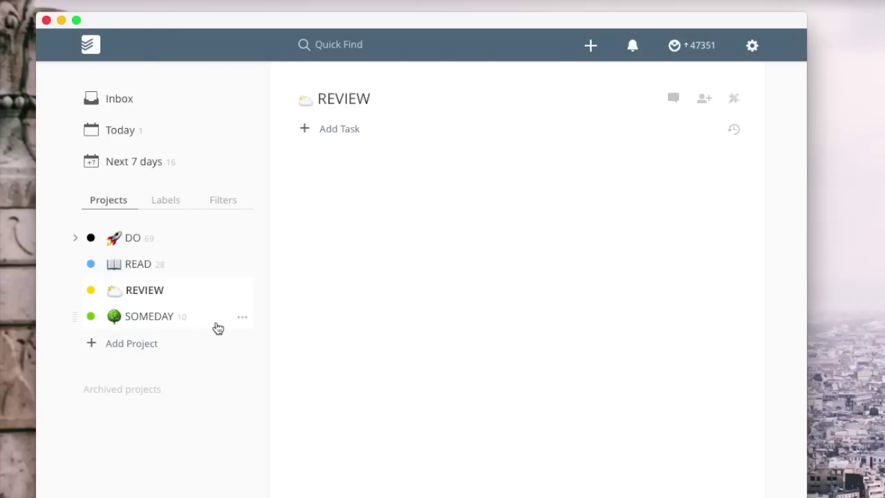
# - Show the SOMEDAY project's wish-list tasks like 'Laptop support' and 'New camera stand'
pyautogui.click(174, 321)
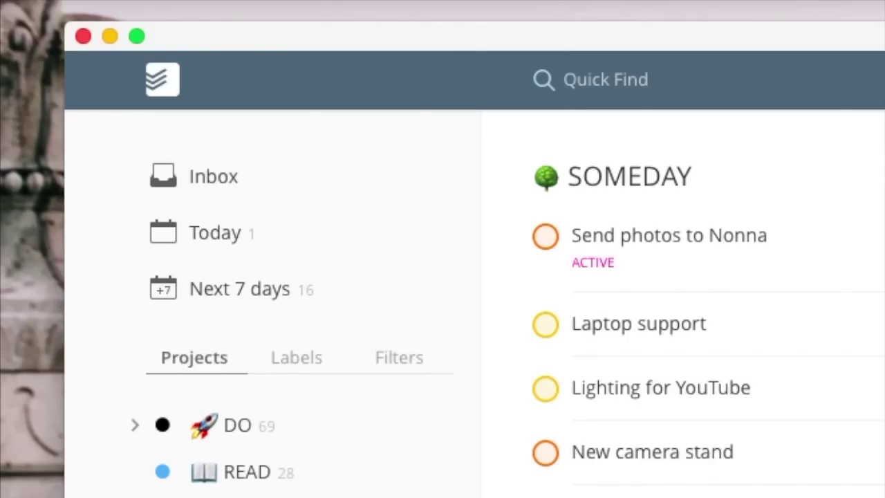
pyautogui.click(288, 436)
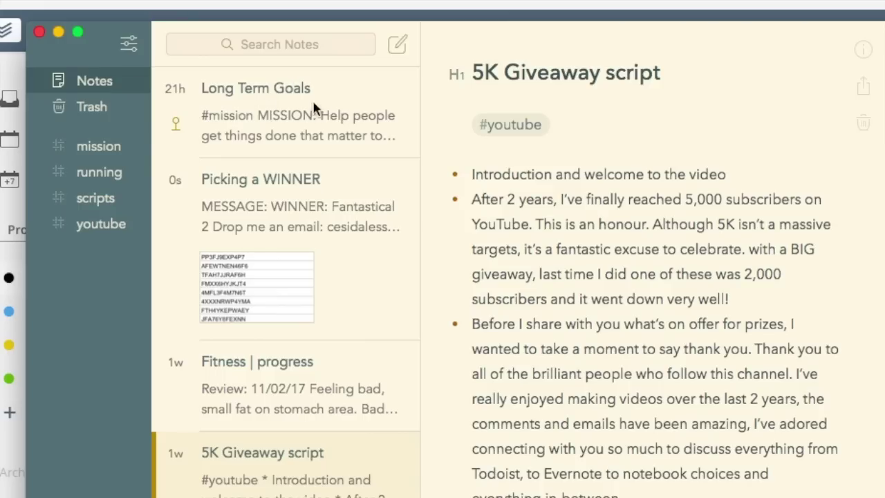
pyautogui.hscroll(5, 289, 119)
pyautogui.hscroll(-5, 289, 119)
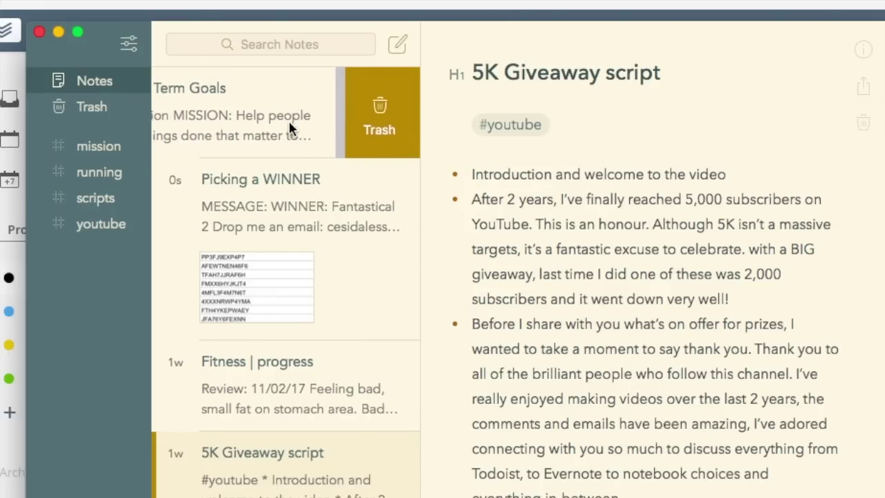
pyautogui.hscroll(-5, 288, 121)
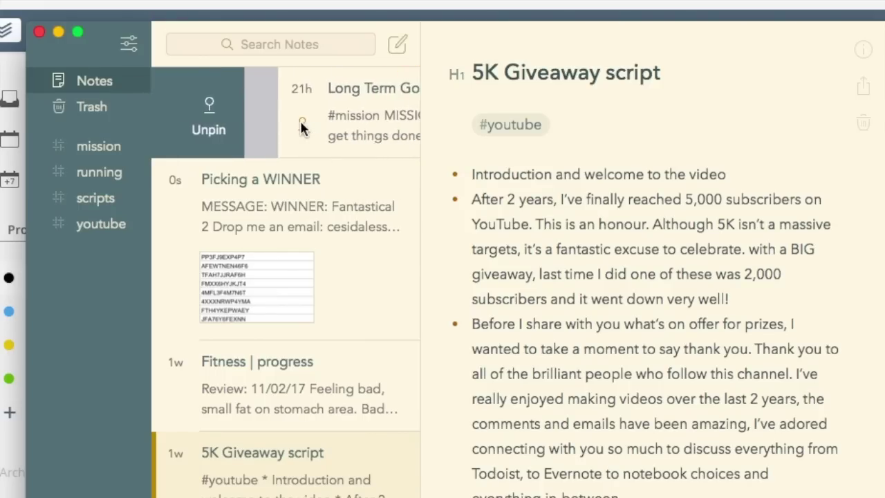
pyautogui.hscroll(5, 299, 128)
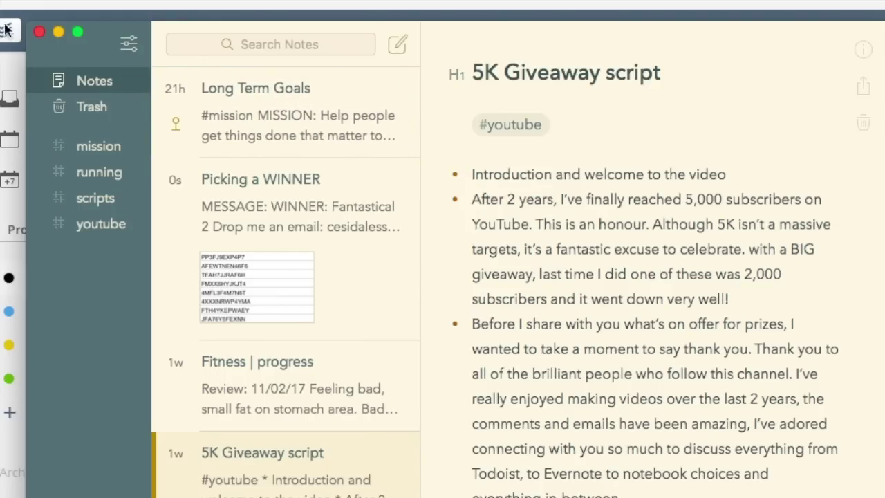
# - Return from the notes app to Todoist and look through the Today and REVIEW views
pyautogui.click(59, 33)
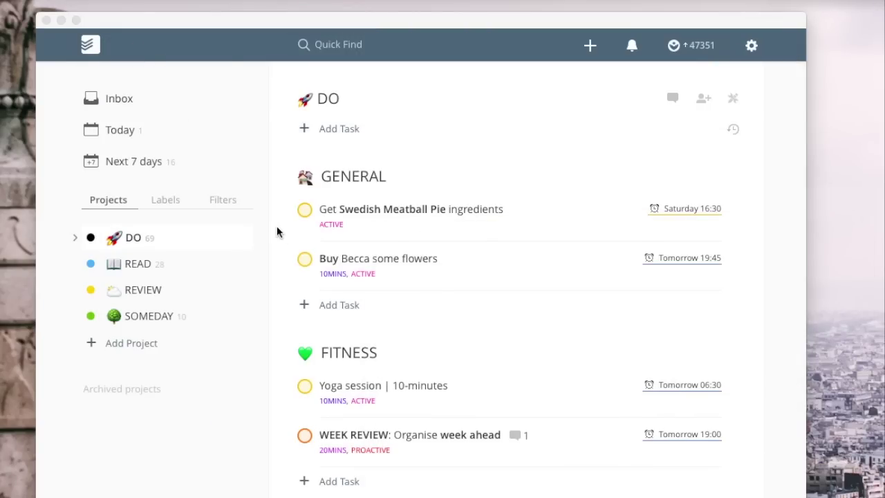
pyautogui.click(154, 138)
pyautogui.click(138, 135)
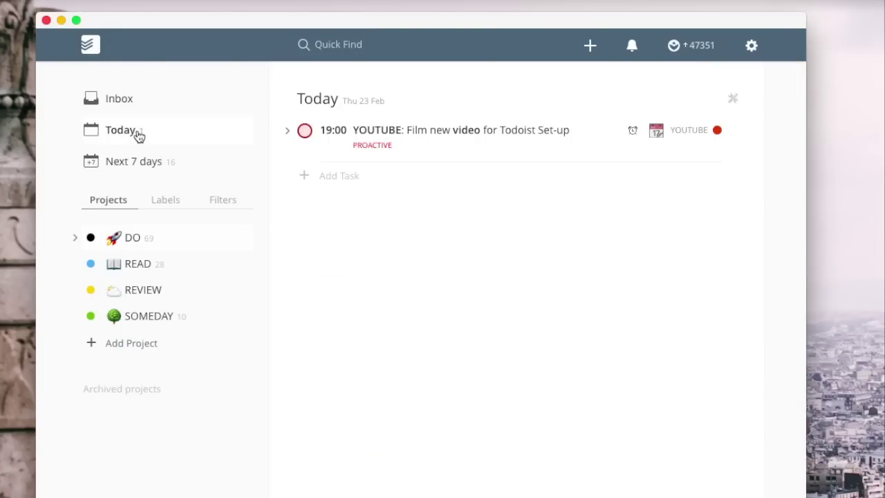
pyautogui.click(162, 292)
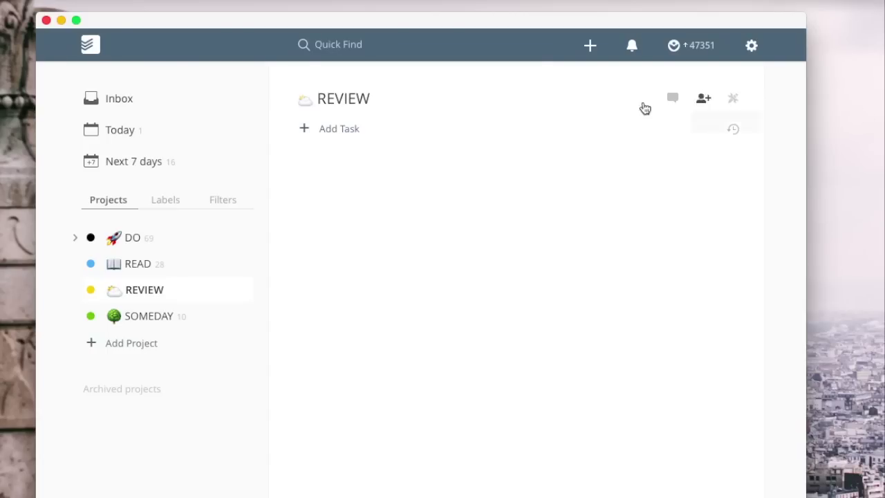
# - In the Inbox, start a new task and cancel it, leaving READ's reading list showing
pyautogui.click(155, 109)
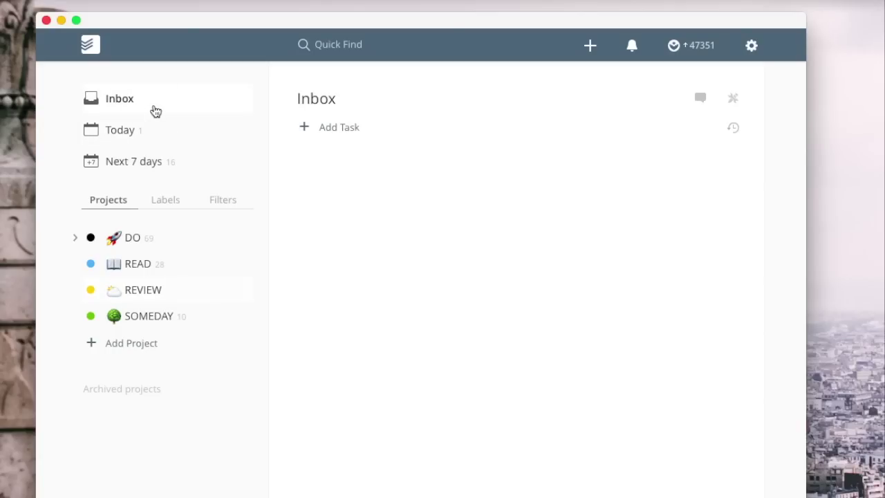
pyautogui.click(349, 132)
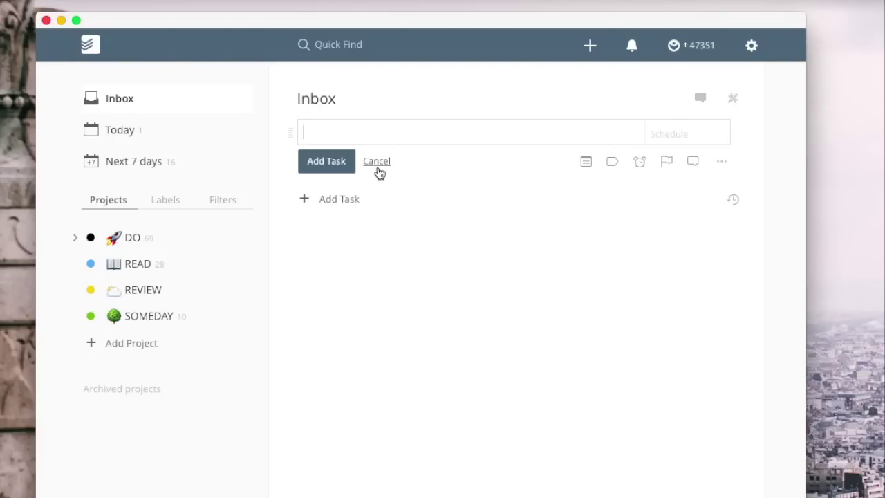
pyautogui.click(378, 169)
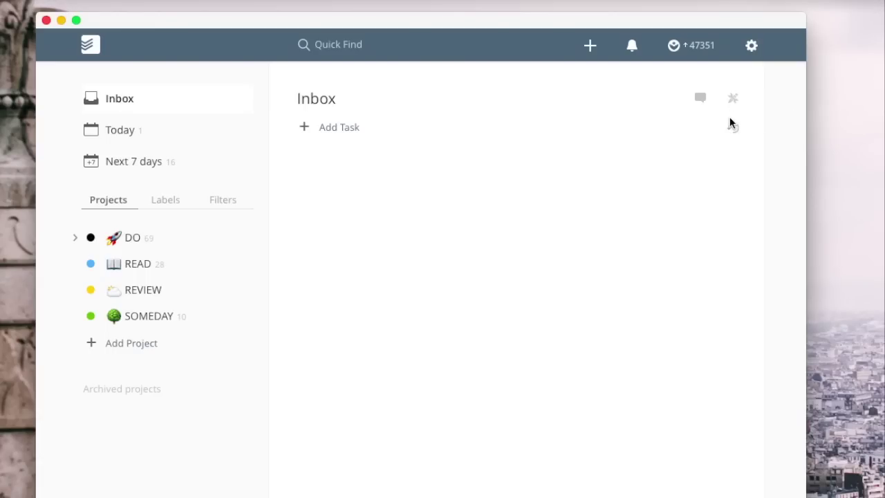
pyautogui.click(187, 263)
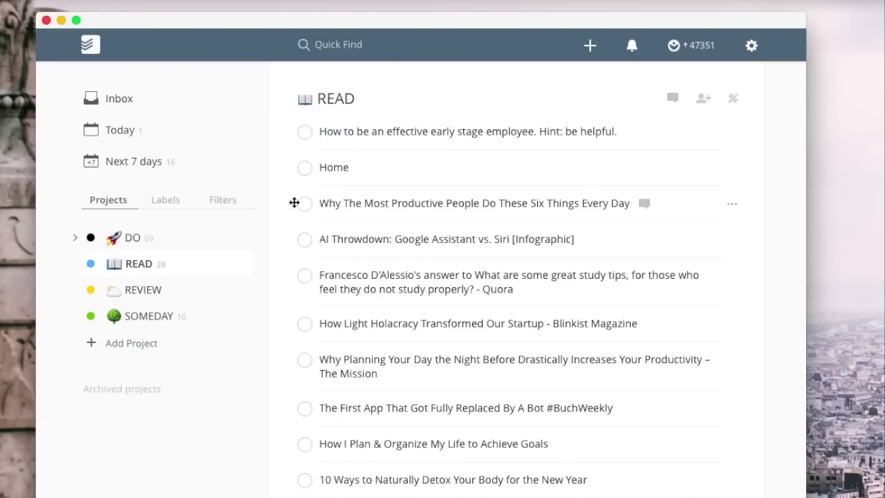
# - Drag 'How I Plan & Organize My Life', '18 Productivity-Boosting Bots' and 'The Stylish Planner' into the Inbox
pyautogui.scroll(-3, 297, 237)
pyautogui.scroll(-2, 297, 237)
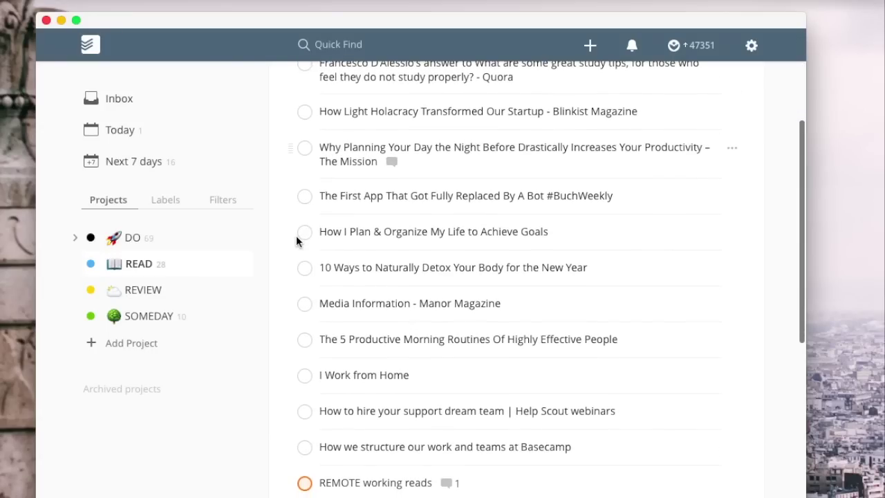
pyautogui.moveTo(294, 223); pyautogui.dragTo(146, 102)
pyautogui.scroll(-2, 468, 325)
pyautogui.scroll(-3, 467, 325)
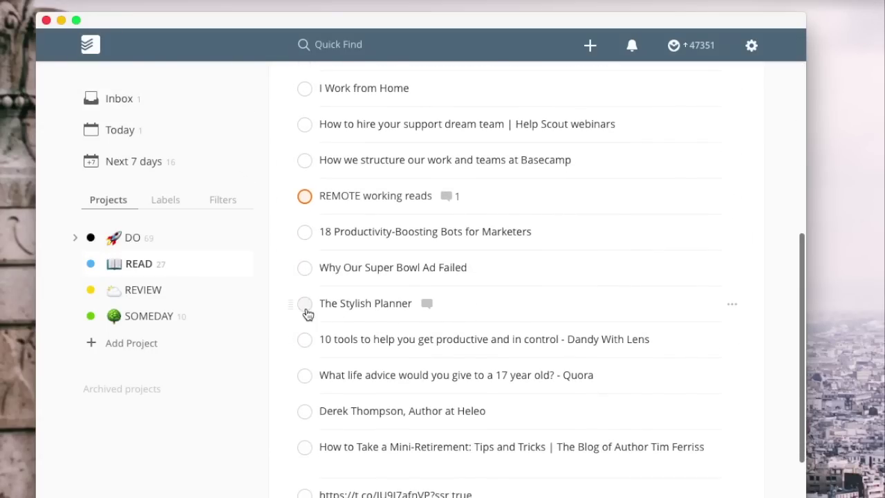
pyautogui.moveTo(293, 302); pyautogui.dragTo(170, 109)
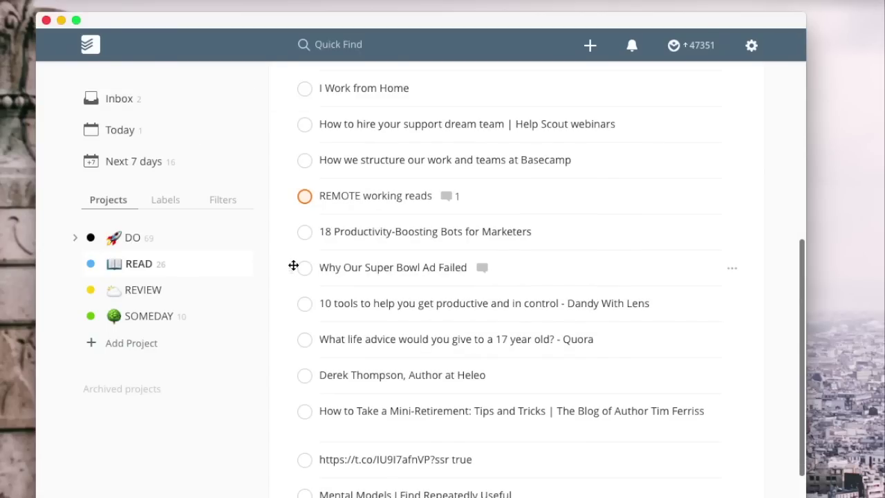
pyautogui.moveTo(292, 227); pyautogui.dragTo(165, 111)
pyautogui.click(165, 112)
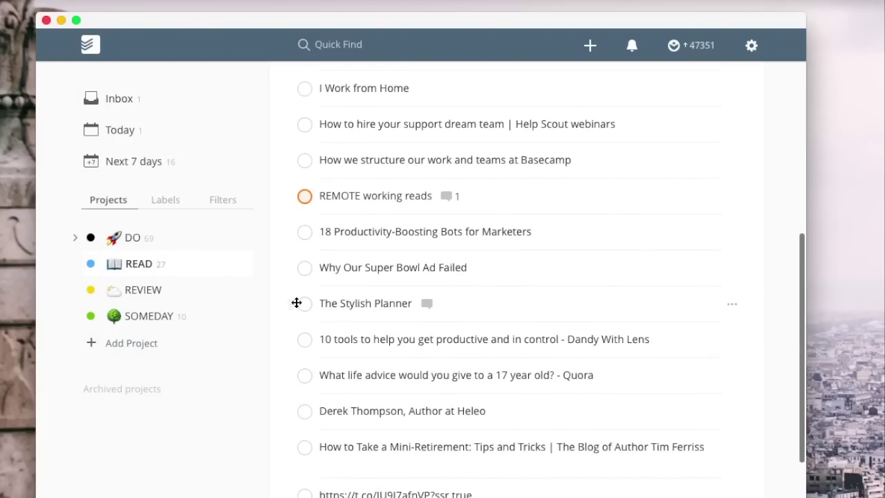
pyautogui.moveTo(293, 302); pyautogui.dragTo(172, 119)
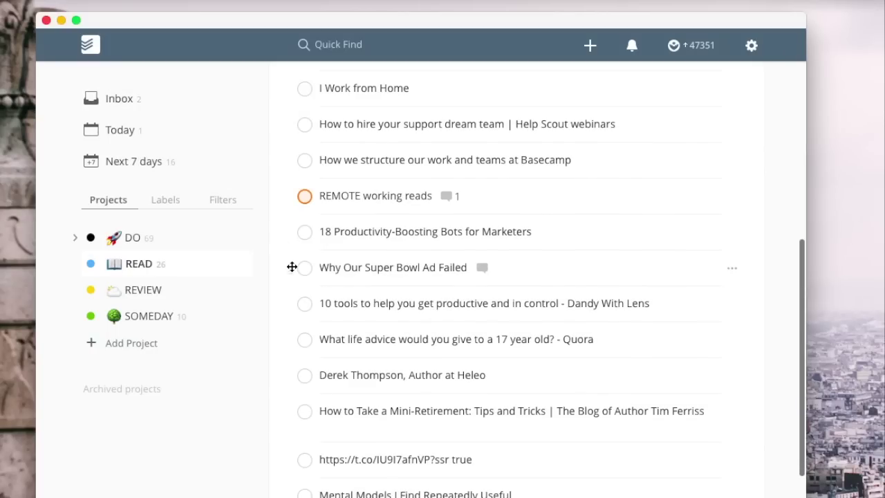
pyautogui.moveTo(290, 231); pyautogui.dragTo(150, 109)
pyautogui.click(160, 112)
# - Open the Next 7 days view and scroll through the upcoming week's tasks
pyautogui.click(193, 141)
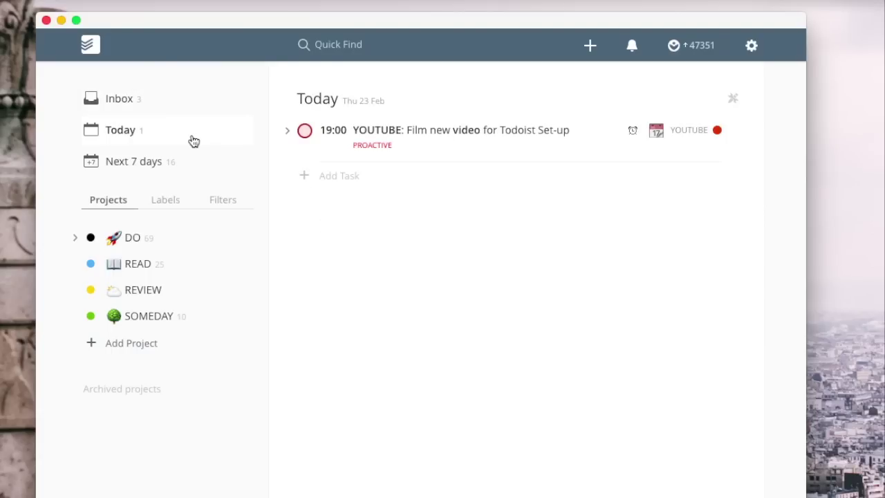
pyautogui.click(195, 163)
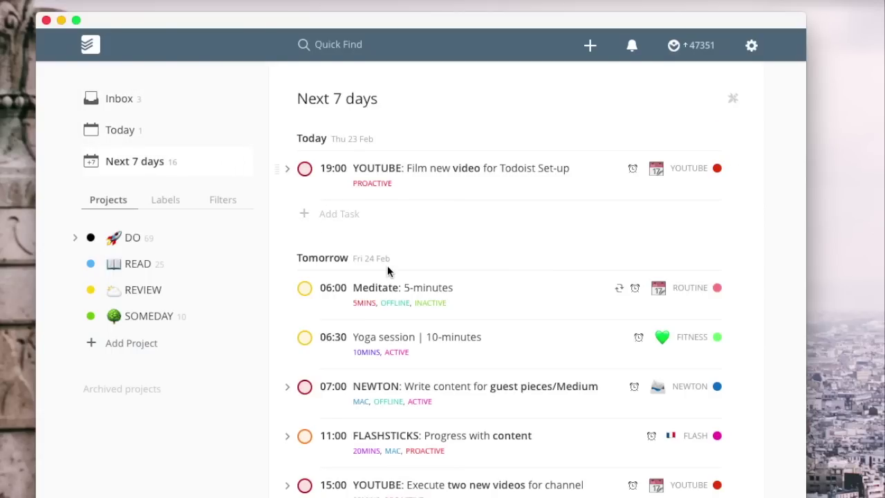
pyautogui.scroll(-4, 388, 268)
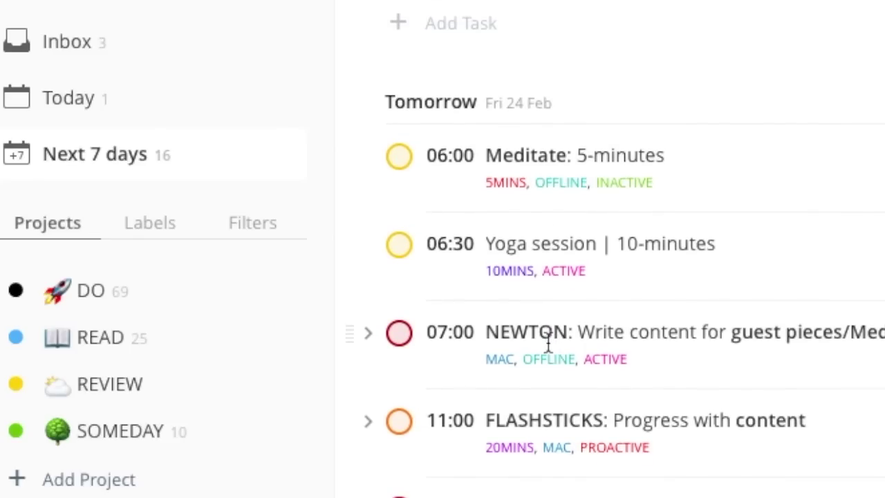
pyautogui.scroll(-2, 549, 344)
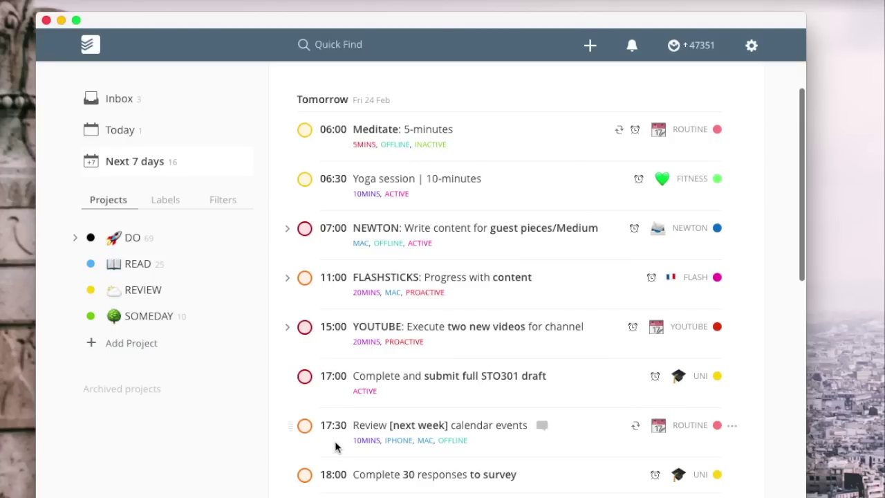
pyautogui.scroll(-8, 335, 447)
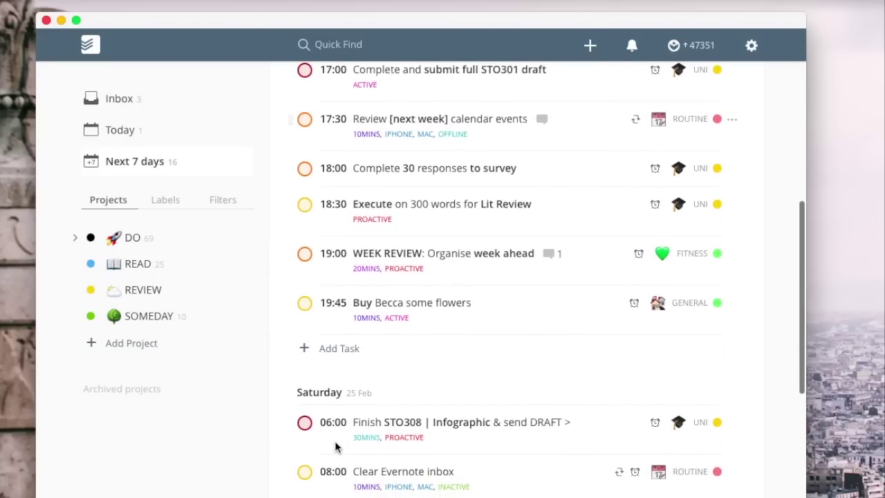
pyautogui.scroll(1, 335, 447)
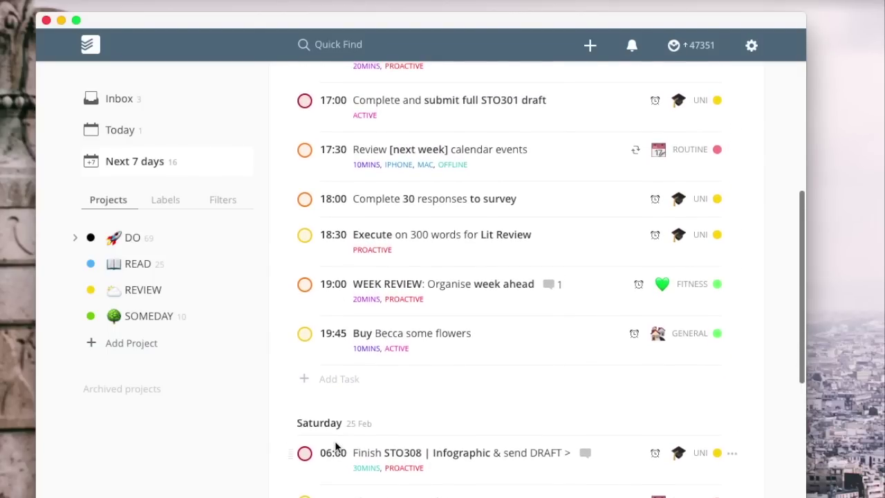
pyautogui.scroll(1, 336, 448)
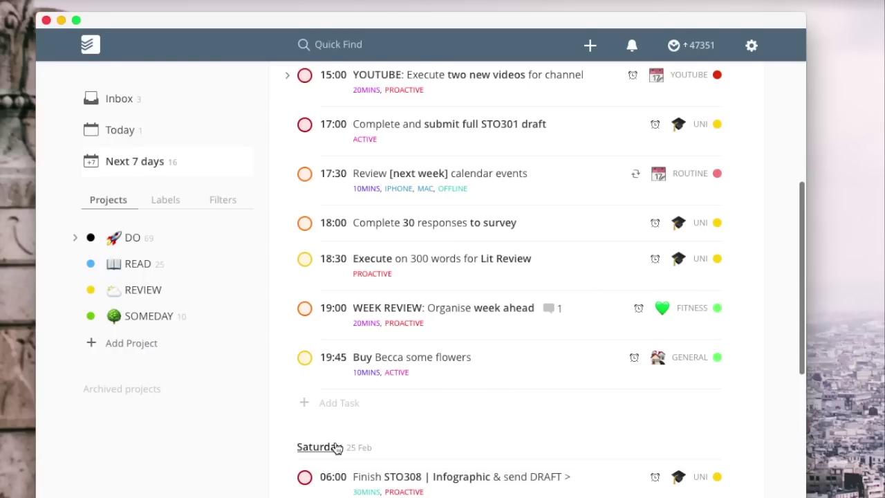
pyautogui.scroll(3, 337, 448)
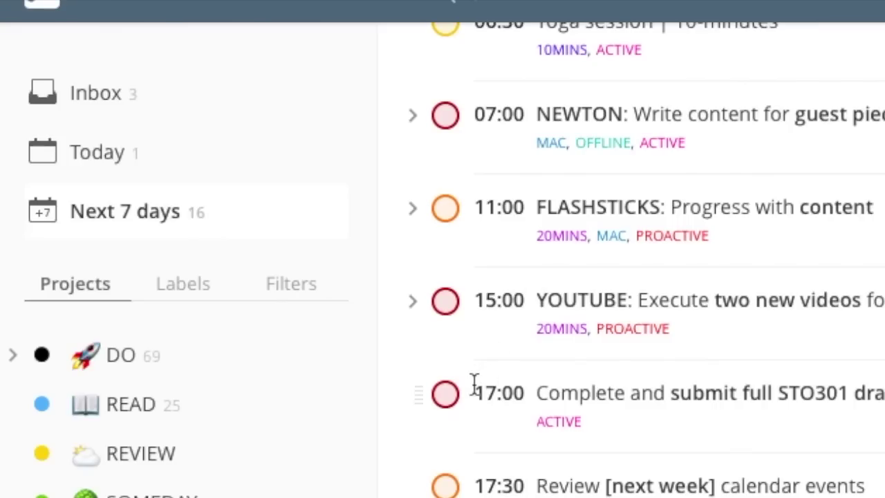
pyautogui.scroll(3, 495, 419)
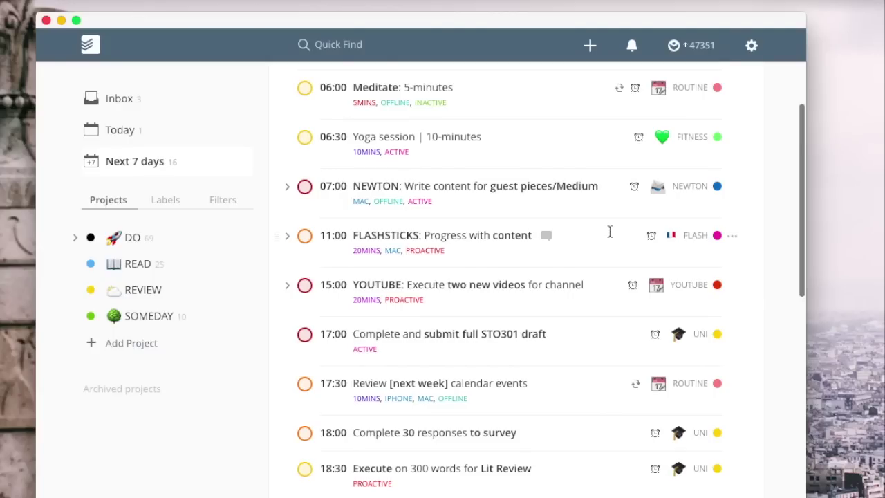
pyautogui.scroll(2, 610, 231)
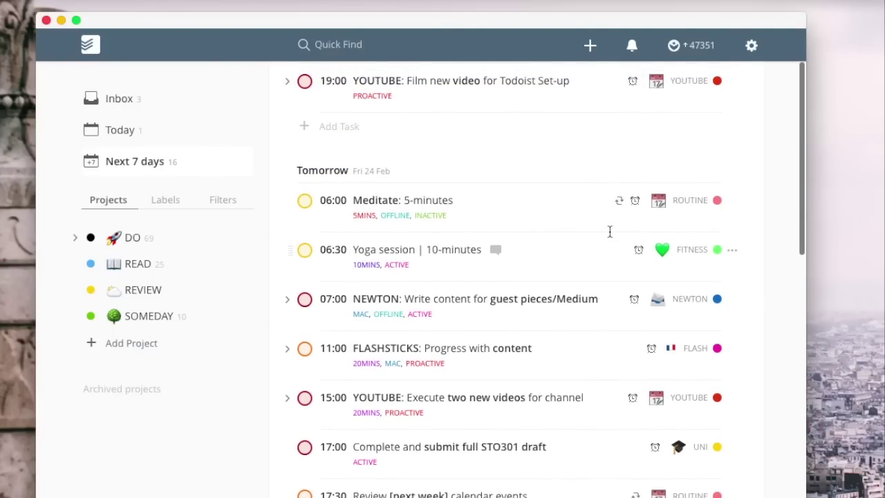
pyautogui.scroll(-1, 610, 231)
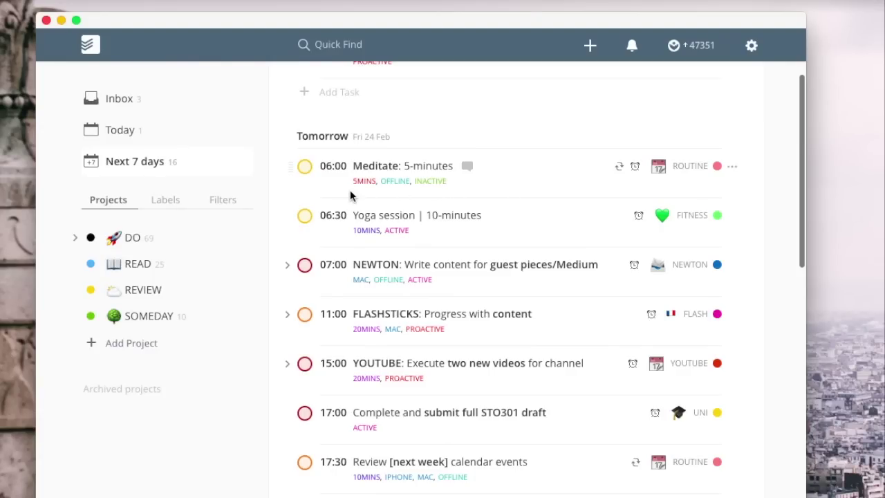
pyautogui.scroll(3, 324, 168)
# - Expand the 19:00 YOUTUBE task and tick off its VIDEO and AUDIO subtasks
pyautogui.click(287, 169)
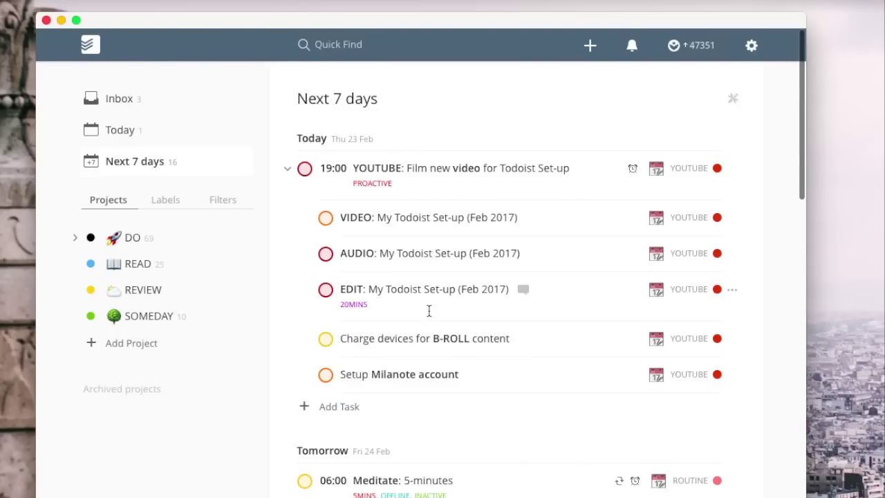
pyautogui.click(326, 218)
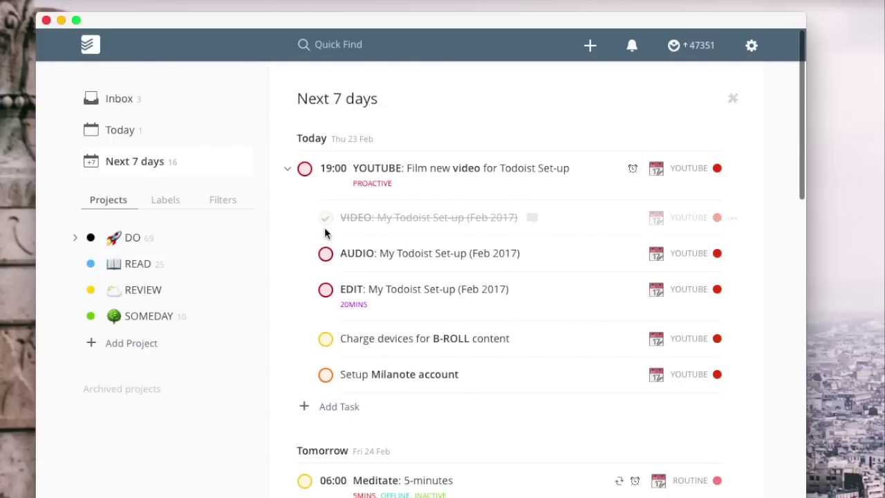
pyautogui.click(326, 254)
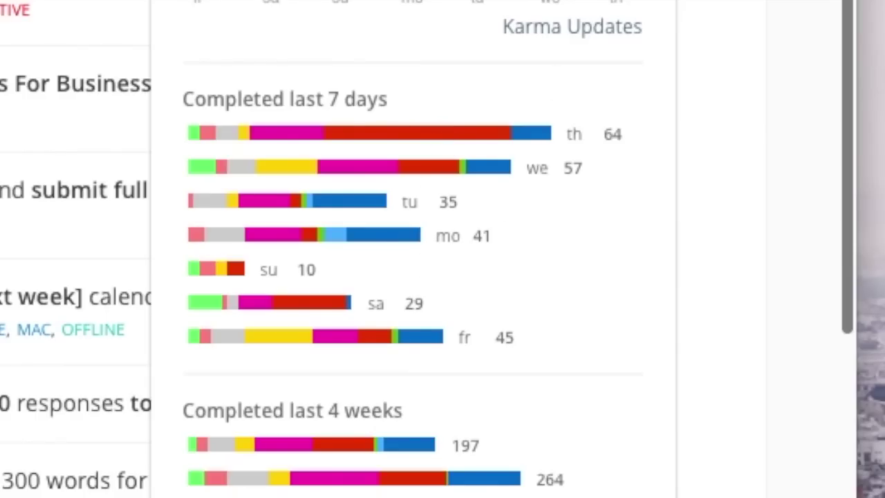
pyautogui.scroll(-2, 620, 473)
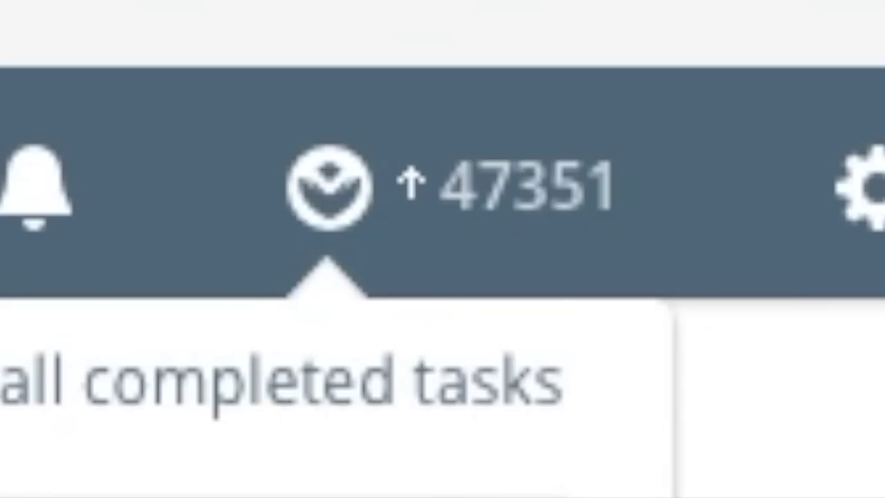
pyautogui.click(793, 284)
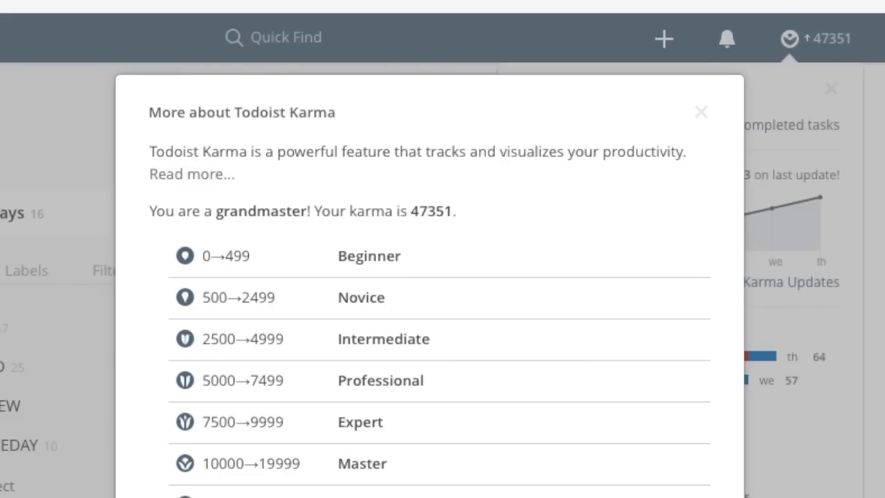
pyautogui.scroll(-2, 376, 492)
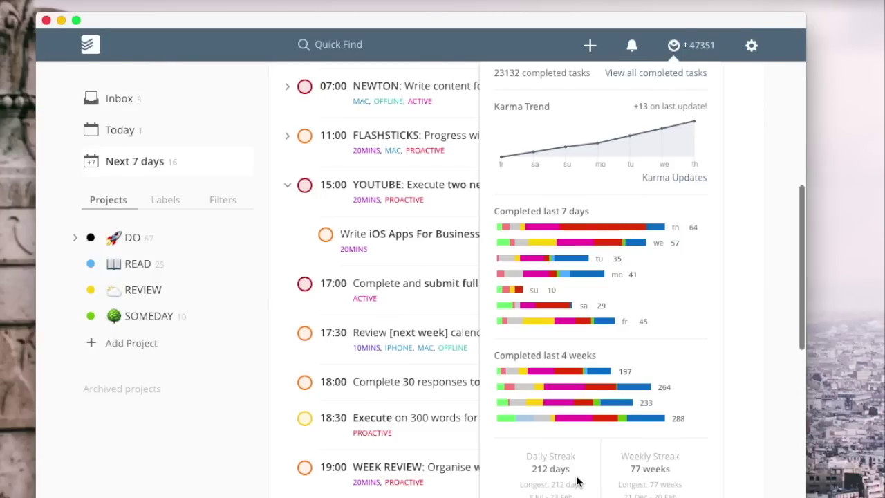
pyautogui.scroll(3, 613, 346)
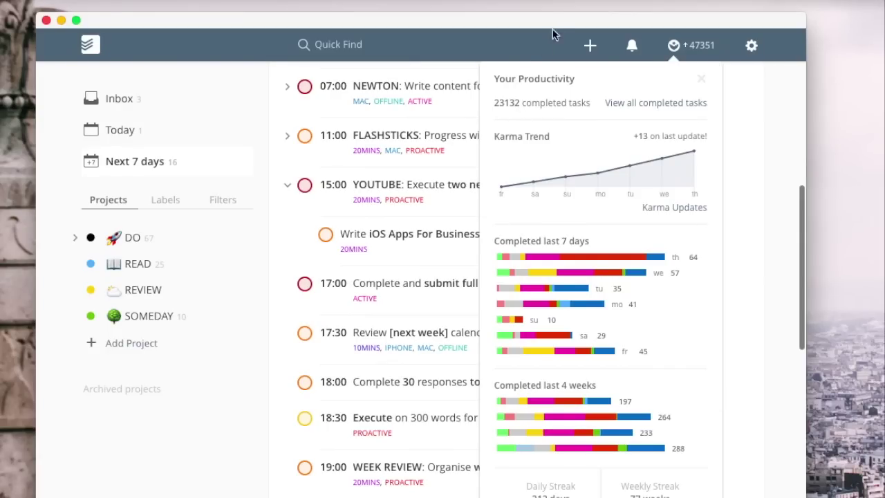
# - Open the More about Todoist Karma window from Karma Updates in the productivity panel
pyautogui.click(677, 210)
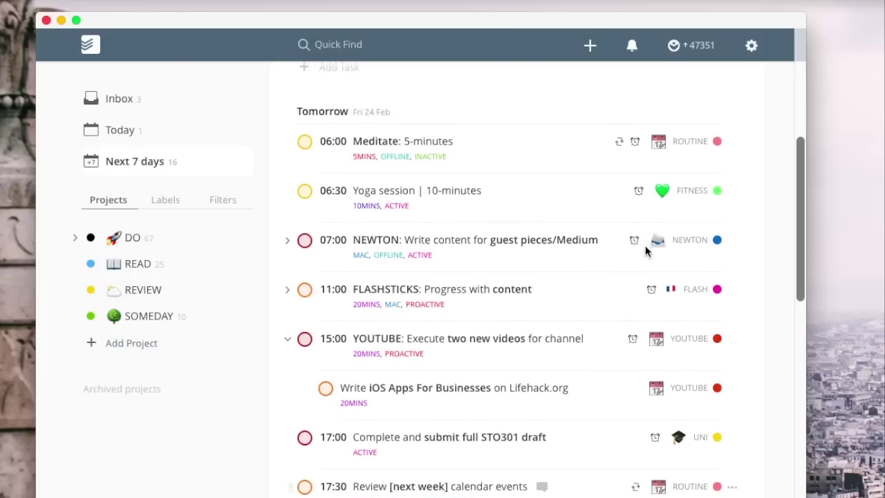
# - Scroll up the Next 7 days list, where AUDIO now shows struck through as done
pyautogui.scroll(5, 645, 251)
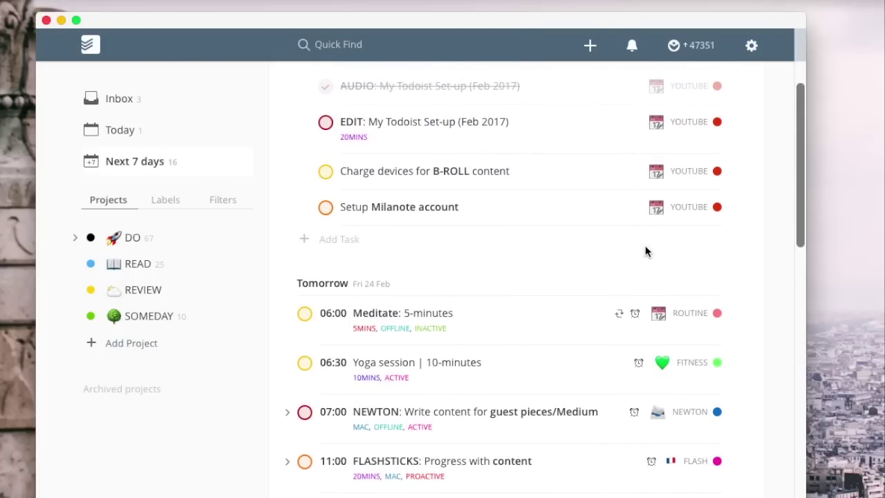